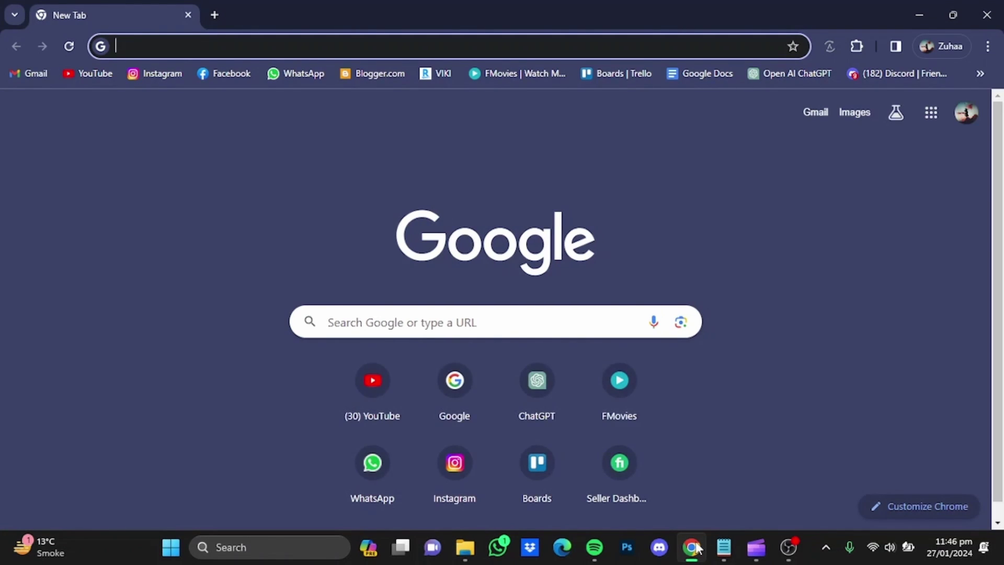
Step: Search Google for 'forefront ai' from the Chrome address bar
{"action": "type", "text": "forefront ai"}
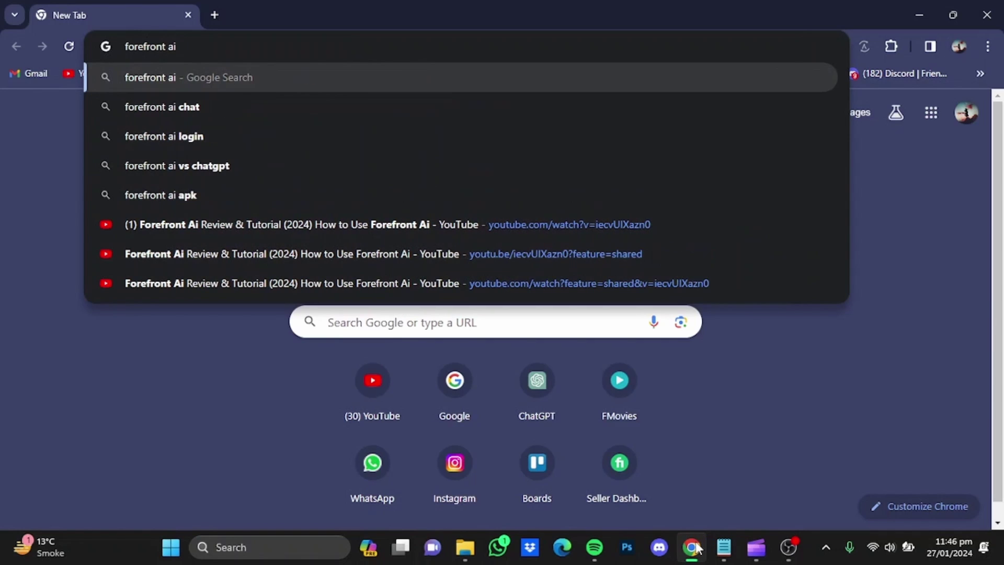
{"action": "key", "text": "Return"}
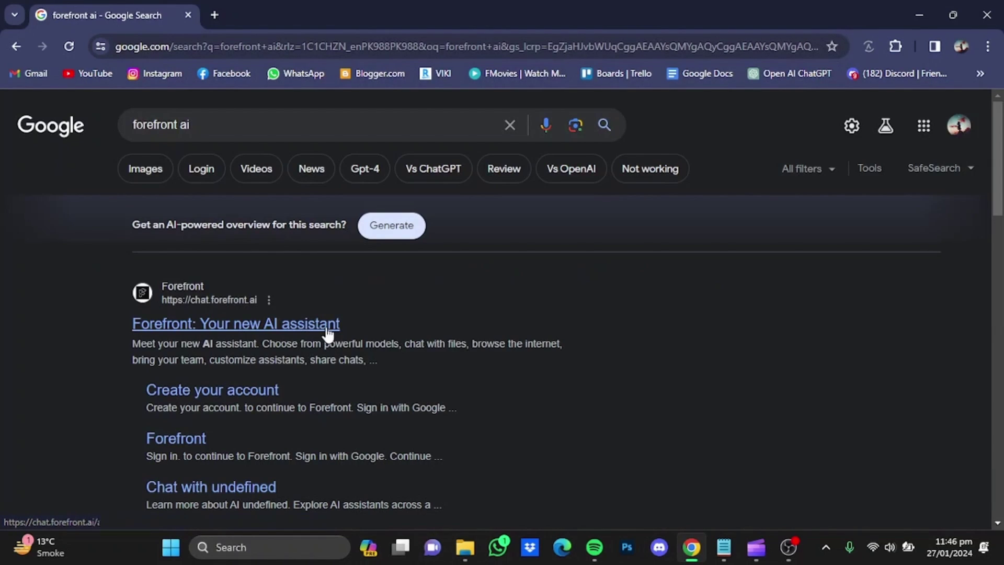
Step: Open Forefront AI, start a new GPT-3.5 chat, and switch on internet browsing and assistants
{"action": "left_click", "coordinate": [321, 327]}
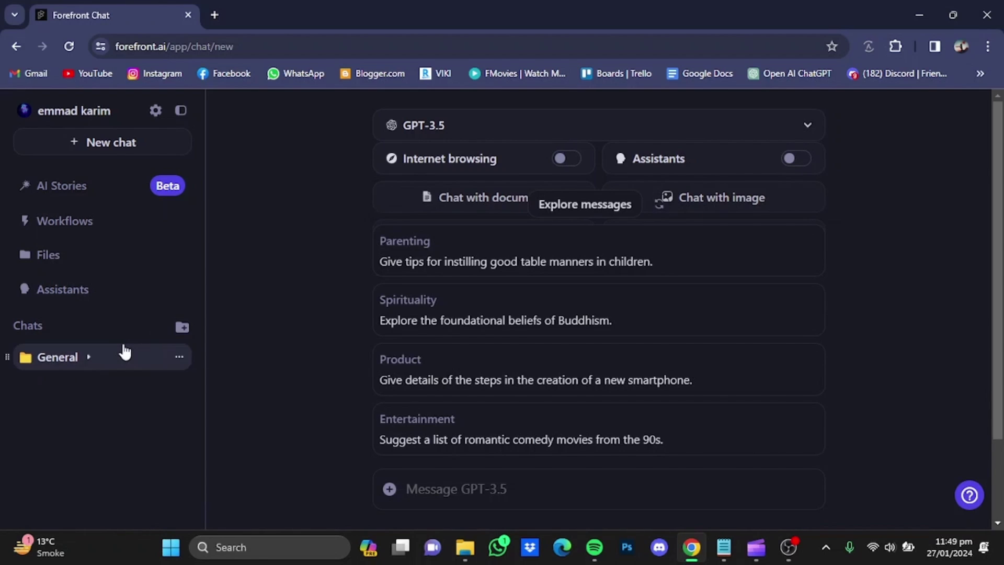
{"action": "left_click", "coordinate": [117, 153]}
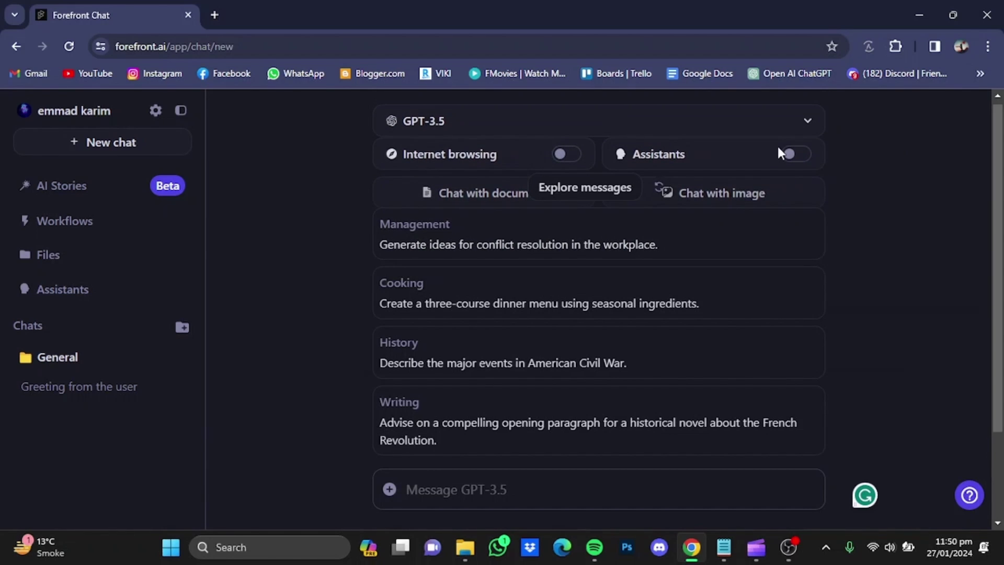
{"action": "left_click", "coordinate": [741, 127]}
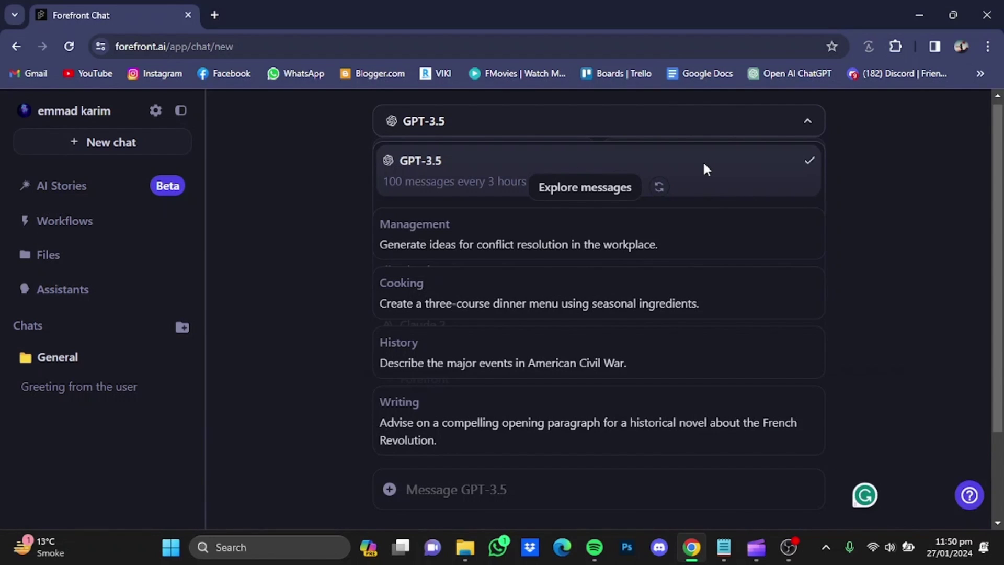
{"action": "left_click", "coordinate": [780, 129]}
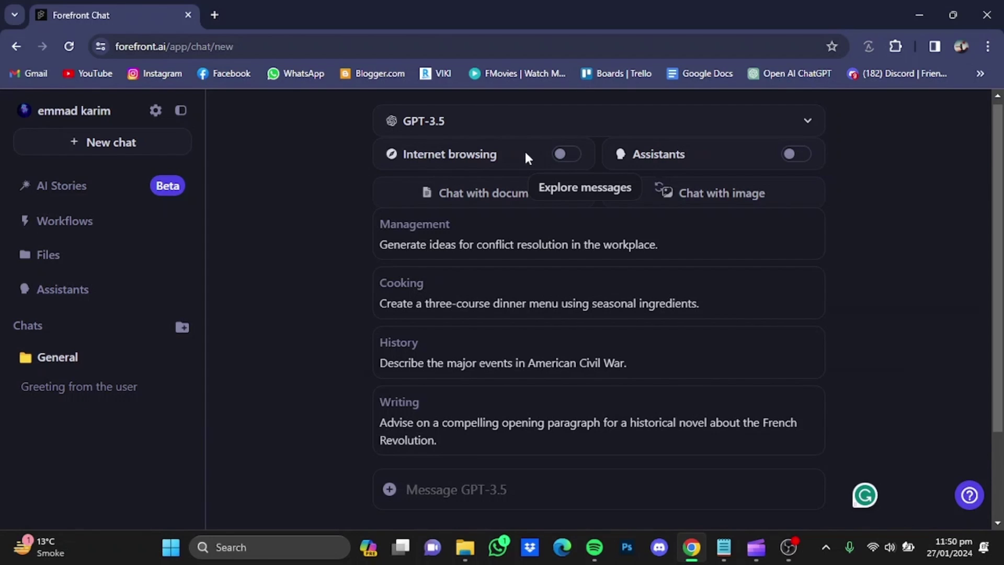
{"action": "left_click", "coordinate": [565, 153]}
{"action": "left_click", "coordinate": [790, 154]}
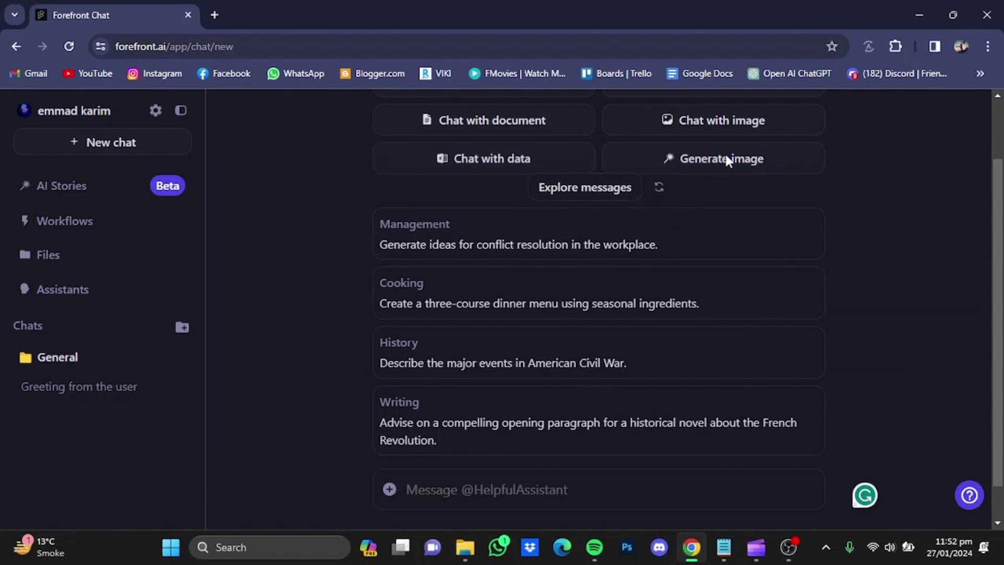
Step: Send an #image request for 'a car parked int the street'
{"action": "left_click", "coordinate": [701, 160]}
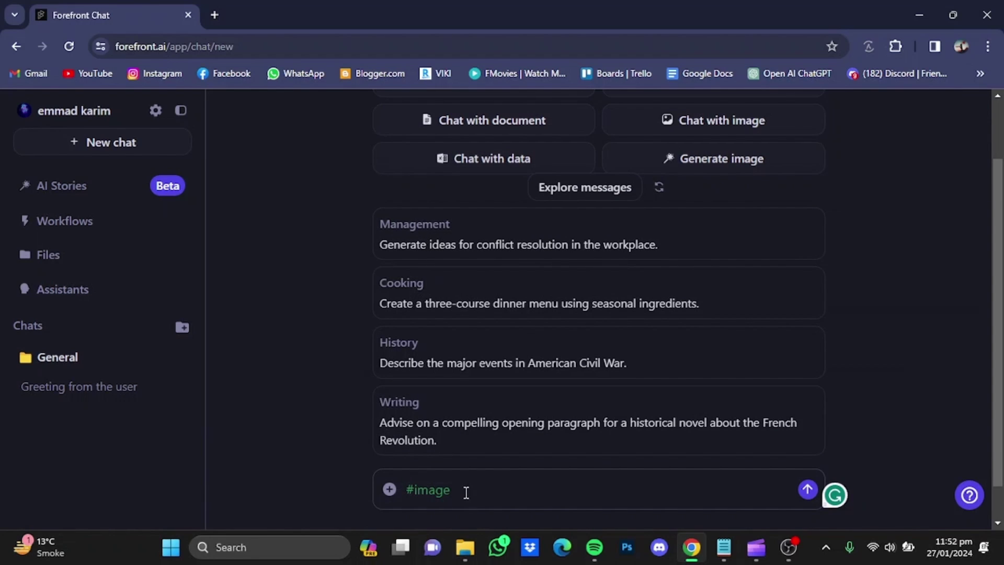
{"action": "type", "text": "a car parked int the st"}
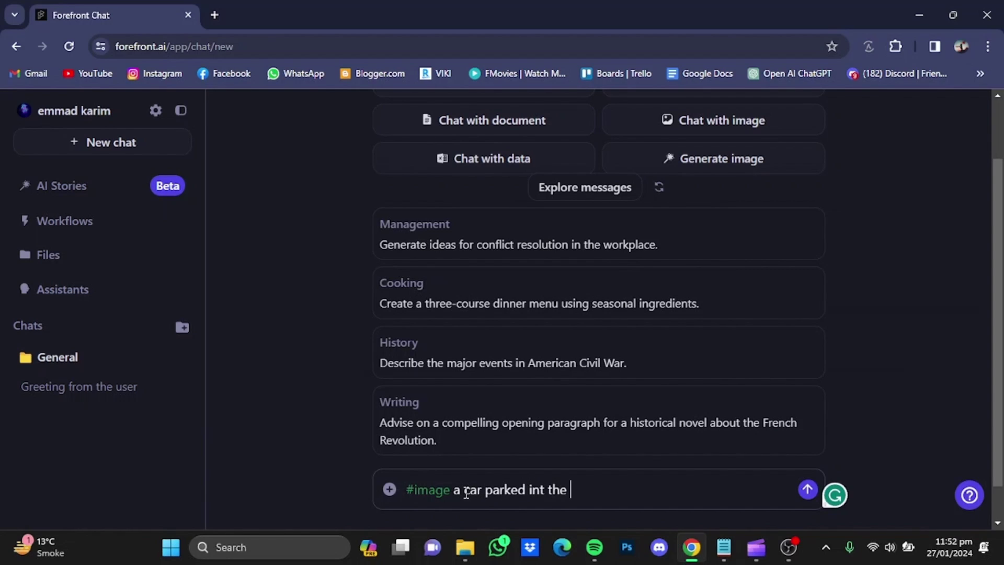
{"action": "type", "text": "reet"}
{"action": "left_click", "coordinate": [809, 491]}
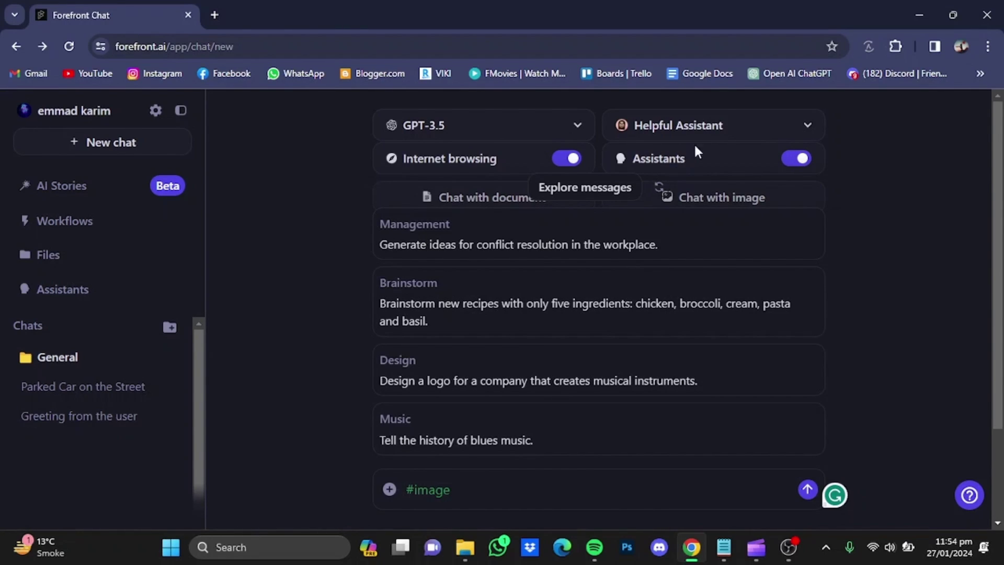
{"action": "left_click", "coordinate": [744, 128]}
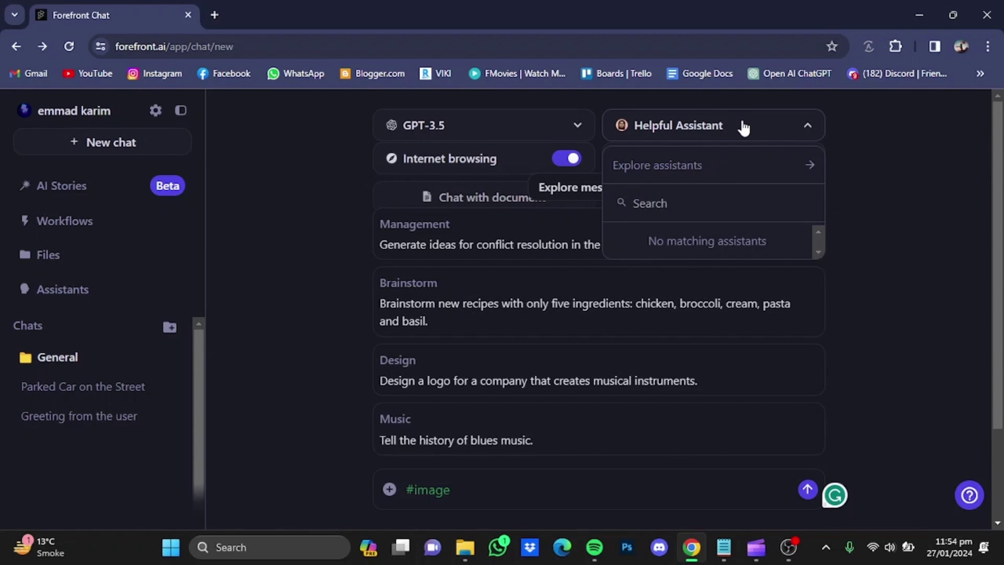
{"action": "left_click", "coordinate": [730, 165]}
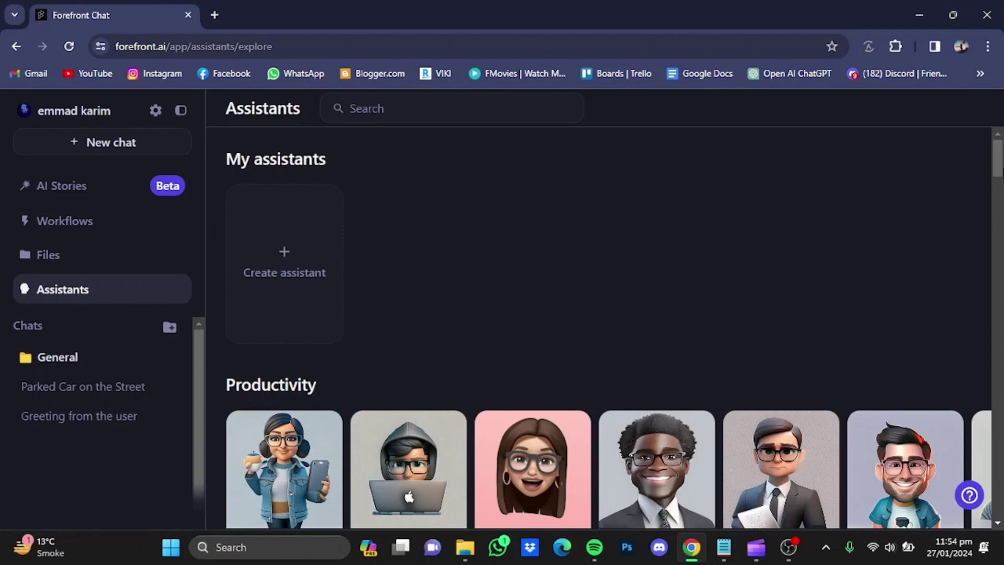
{"action": "scroll", "coordinate": [822, 209], "scroll_direction": "down", "scroll_amount": 5}
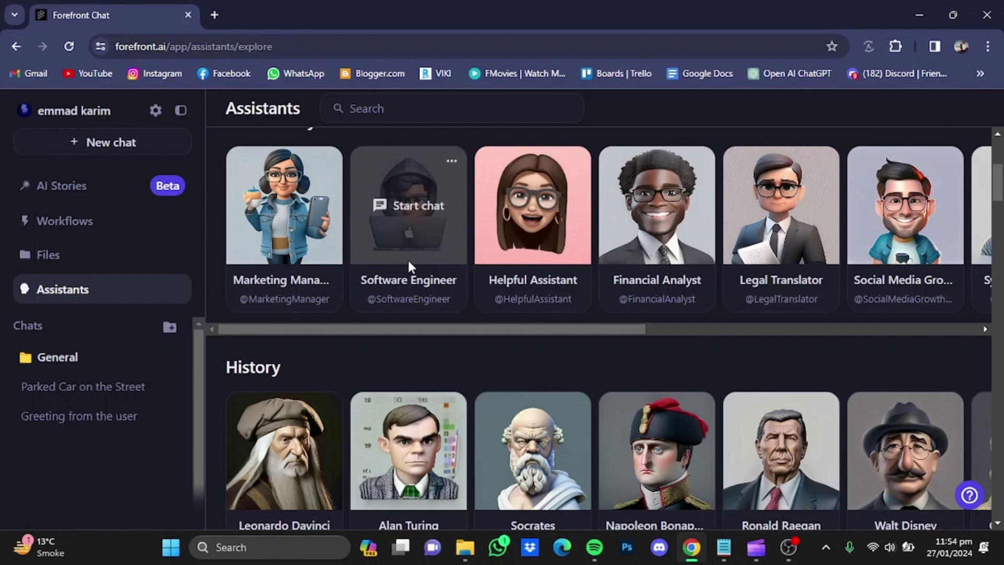
{"action": "left_click_drag", "start_coordinate": [504, 331], "coordinate": [800, 353]}
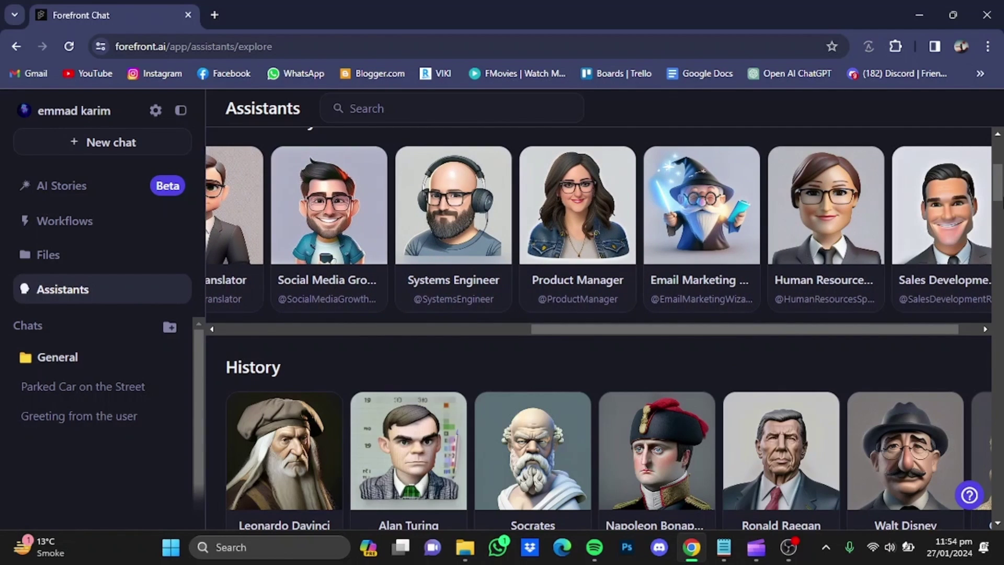
{"action": "scroll", "coordinate": [512, 285], "scroll_direction": "down", "scroll_amount": 4}
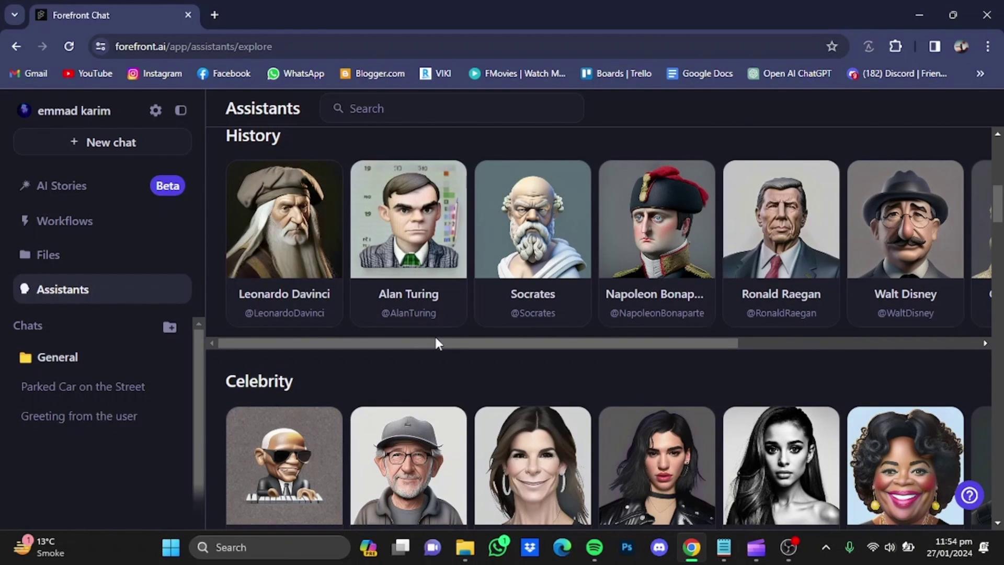
{"action": "left_click_drag", "start_coordinate": [436, 338], "coordinate": [613, 347]}
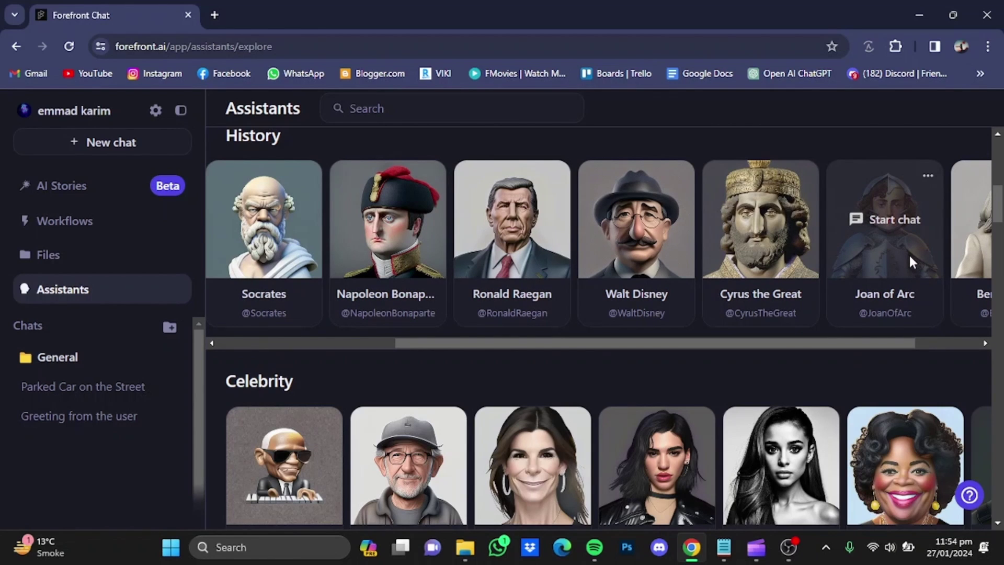
{"action": "scroll", "coordinate": [598, 329], "scroll_direction": "down", "scroll_amount": 3}
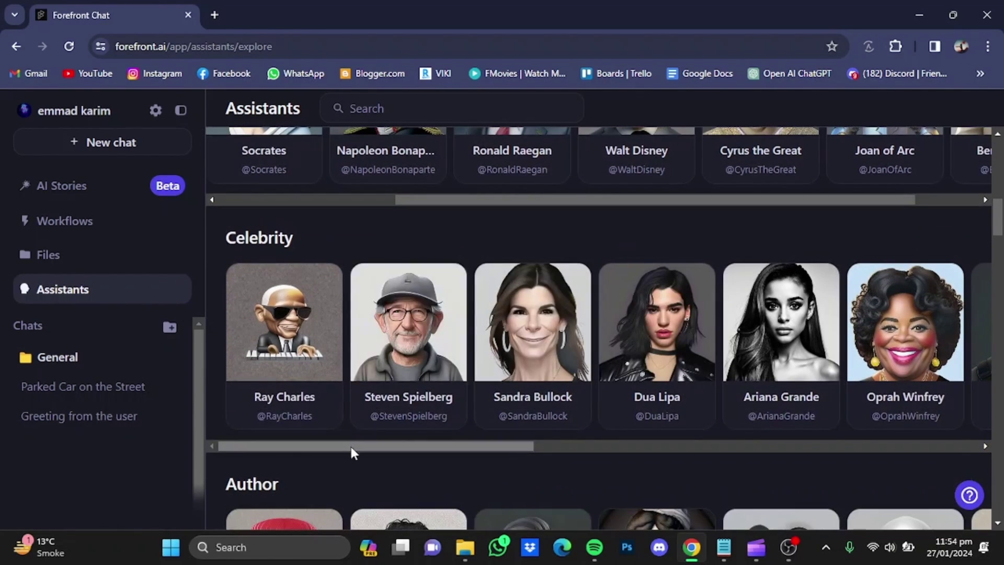
{"action": "left_click_drag", "start_coordinate": [353, 446], "coordinate": [652, 453]}
{"action": "left_click_drag", "start_coordinate": [997, 231], "coordinate": [1000, 250]}
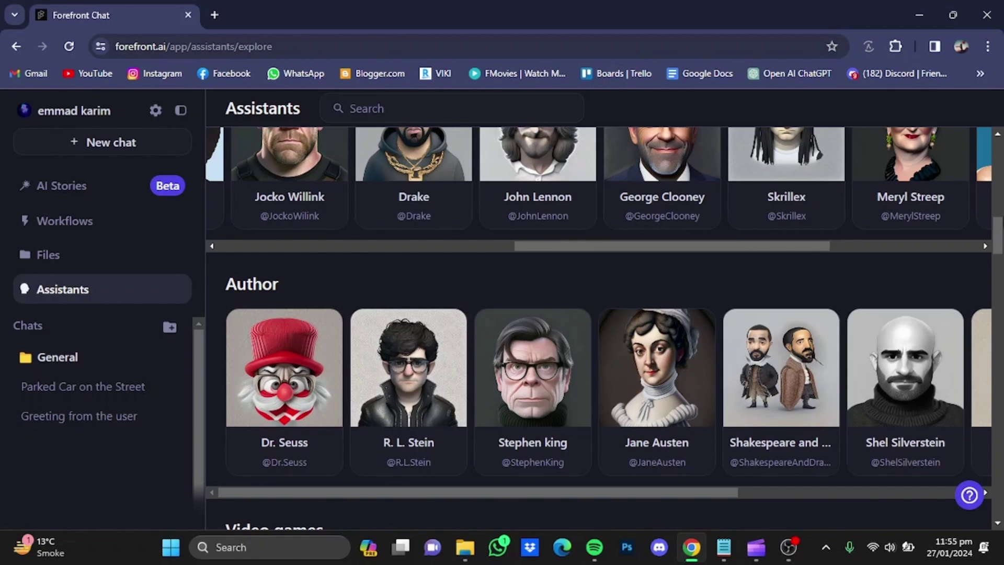
{"action": "left_click_drag", "start_coordinate": [999, 243], "coordinate": [999, 154]}
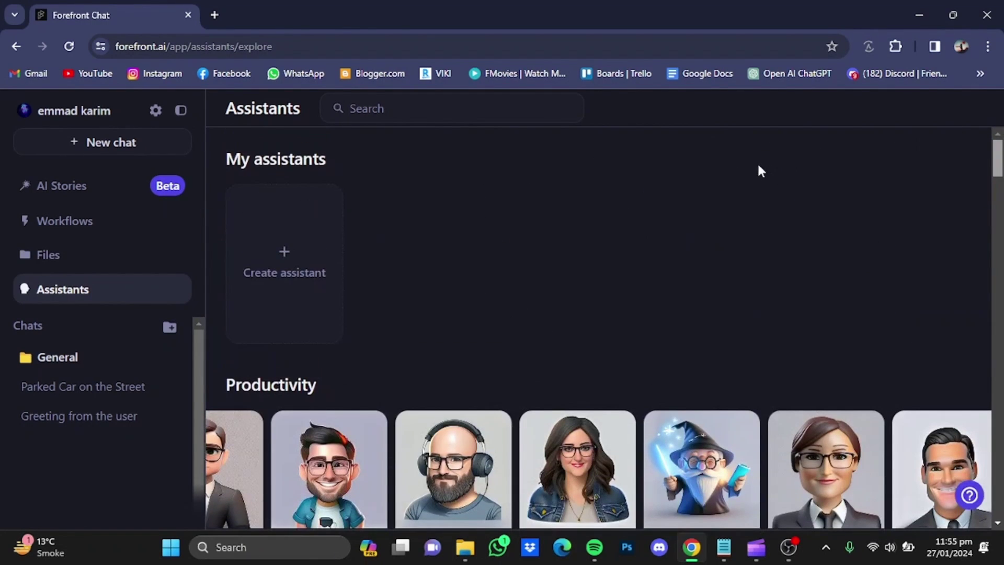
{"action": "left_click", "coordinate": [295, 253]}
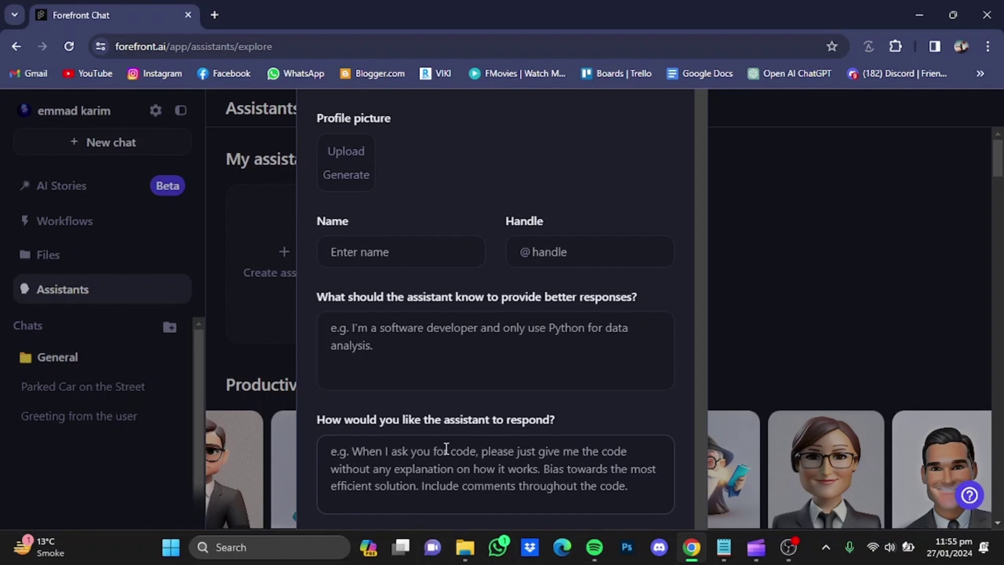
{"action": "key", "text": "Escape"}
Step: Start a chat with the Napoleon Bonaparte assistant and enter 'what made u win so many wars'
{"action": "scroll", "coordinate": [993, 198], "scroll_direction": "down", "scroll_amount": 7}
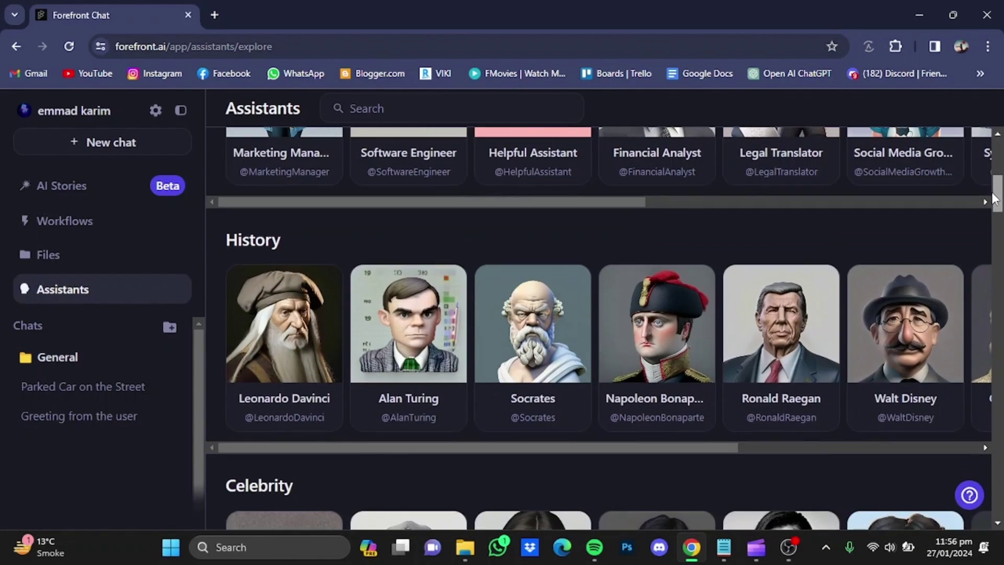
{"action": "scroll", "coordinate": [987, 205], "scroll_direction": "down", "scroll_amount": 4}
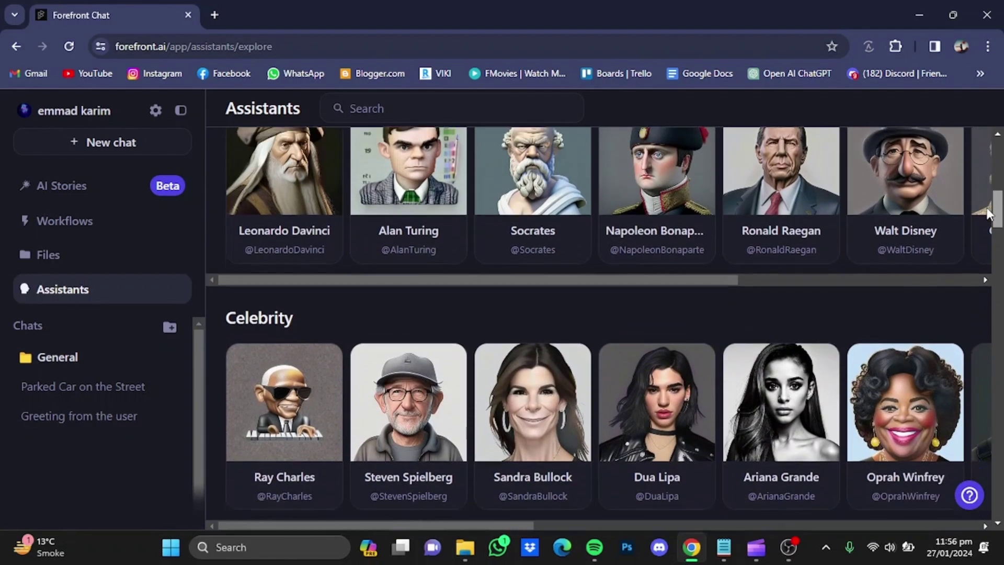
{"action": "scroll", "coordinate": [989, 206], "scroll_direction": "up", "scroll_amount": 2}
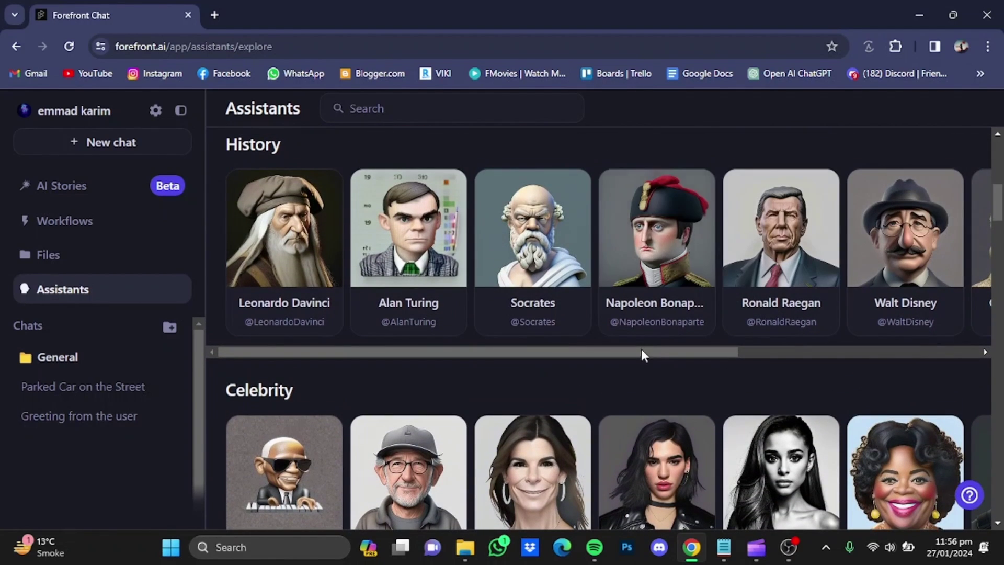
{"action": "mouse_move", "coordinate": [632, 268]}
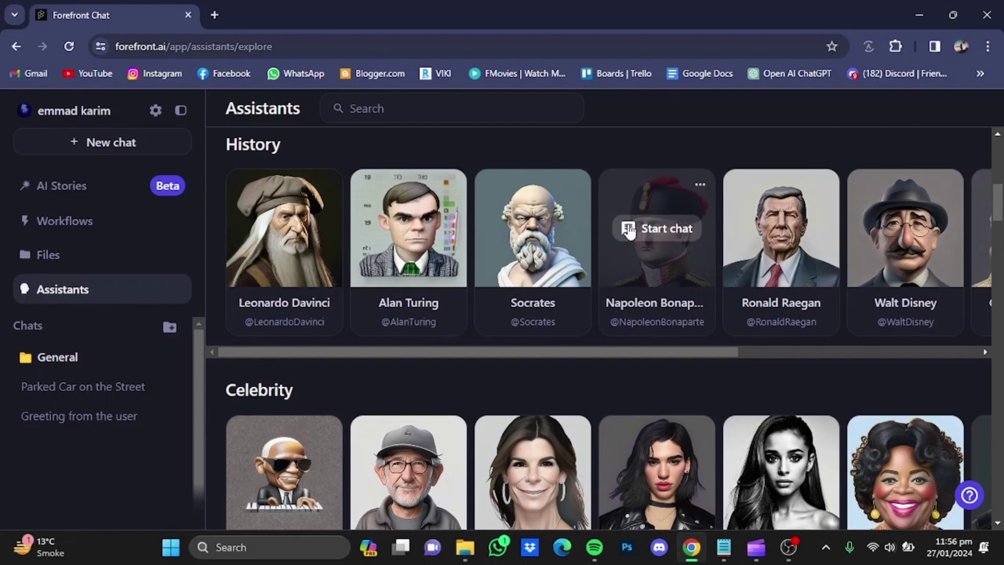
{"action": "left_click", "coordinate": [629, 230]}
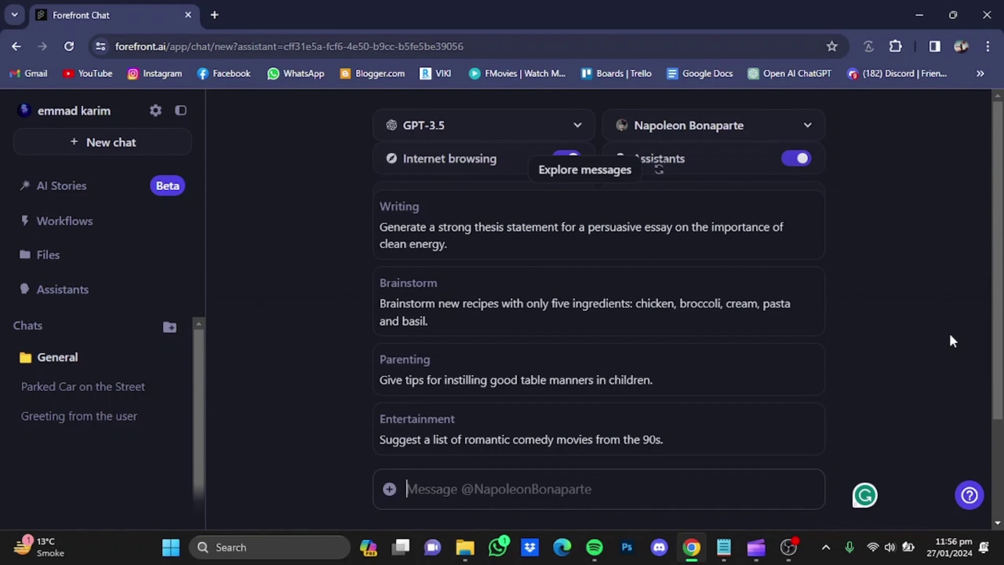
{"action": "type", "text": "what"}
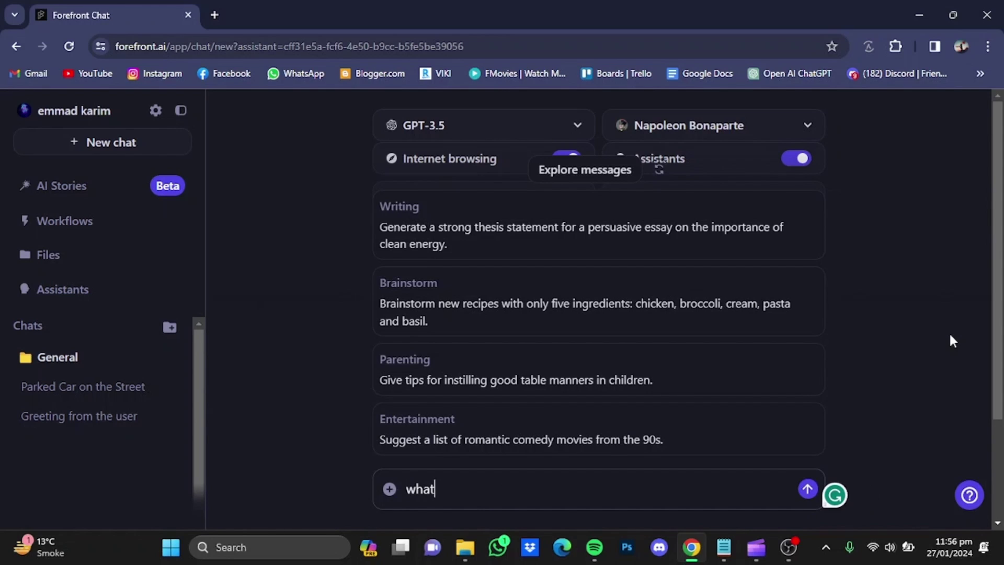
{"action": "type", "text": " made u win so ma"}
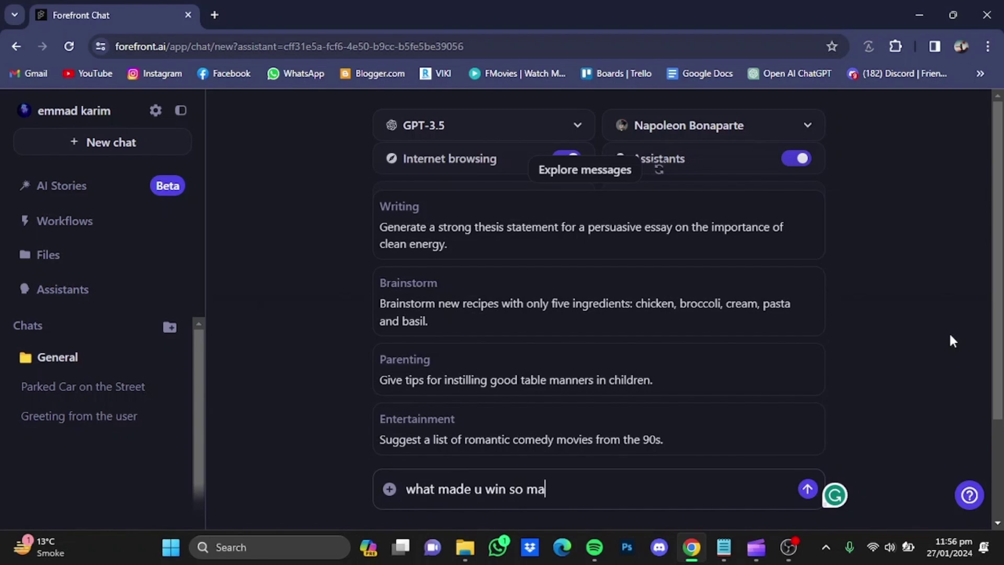
{"action": "type", "text": "ny wars"}
Step: Send the question and review Napoleon's reply crediting strategy, tactics and reforms
{"action": "key", "text": "Return"}
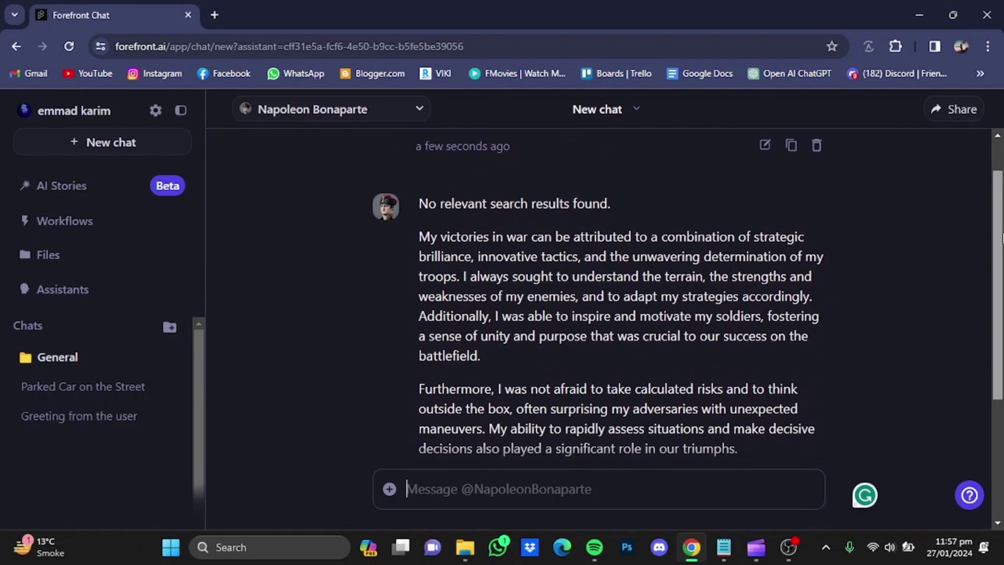
{"action": "scroll", "coordinate": [601, 313], "scroll_direction": "up", "scroll_amount": 1}
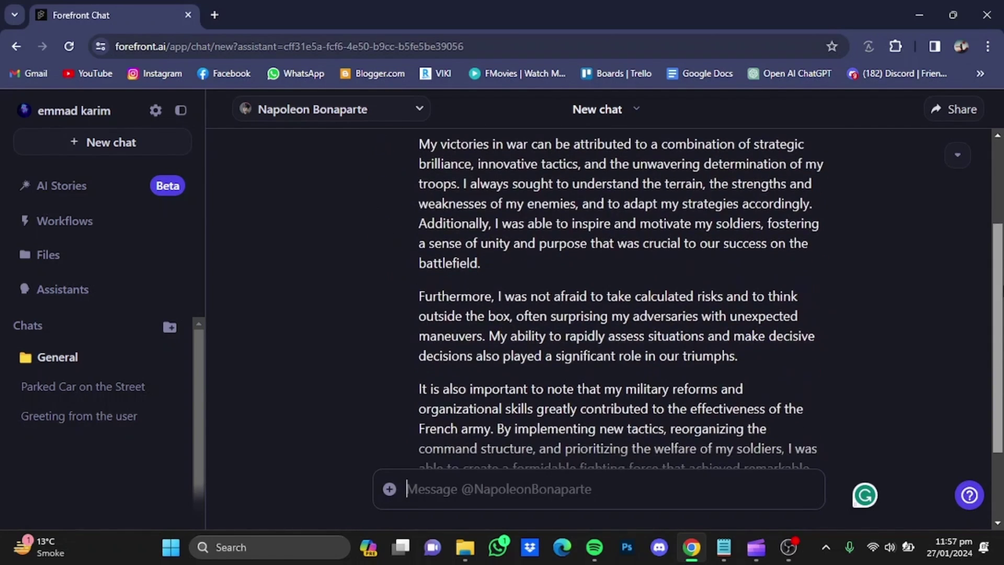
{"action": "scroll", "coordinate": [558, 252], "scroll_direction": "up", "scroll_amount": 3}
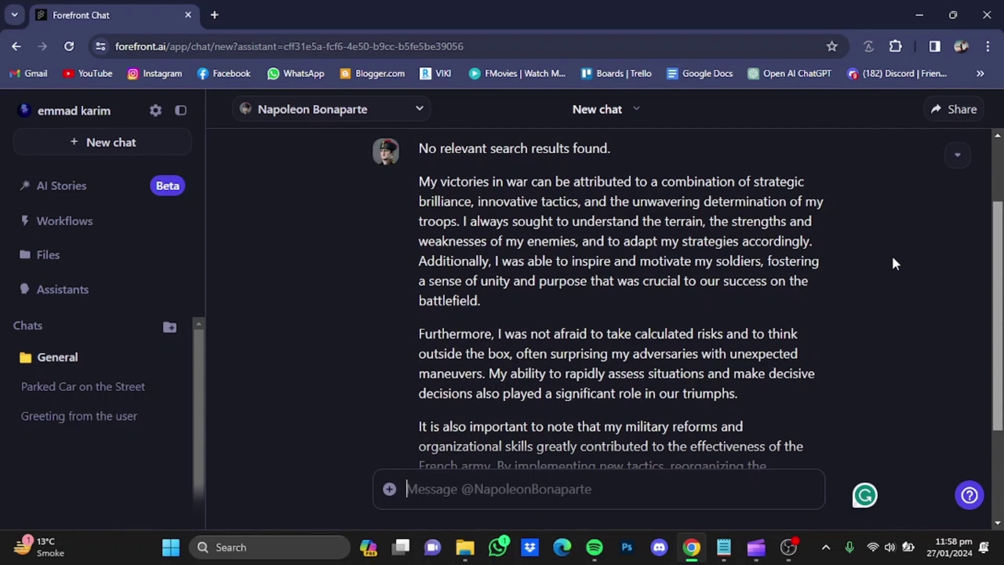
{"action": "left_click", "coordinate": [938, 111]}
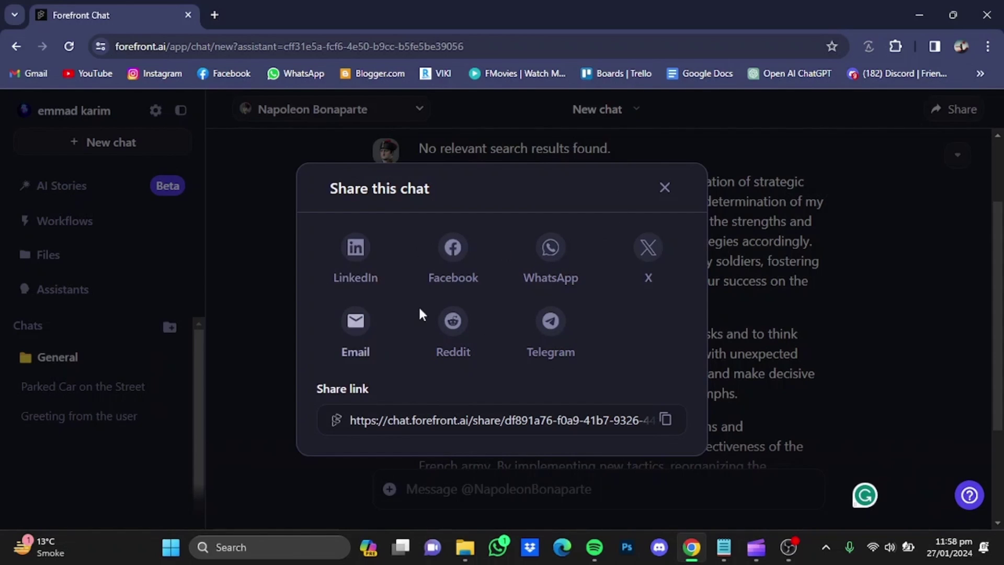
{"action": "left_click", "coordinate": [665, 188]}
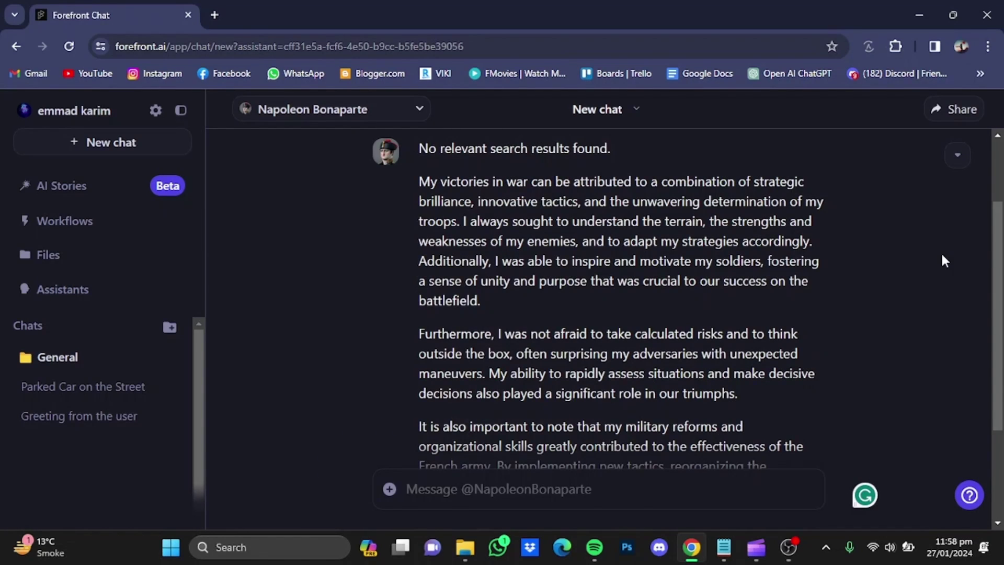